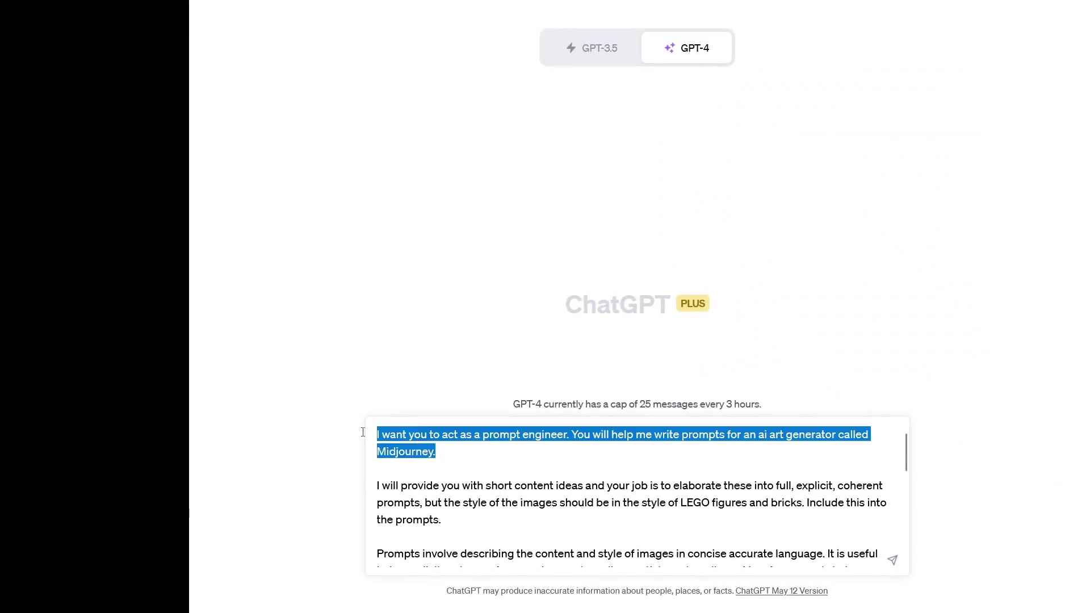
# Step: Read through the prompt-engineer instructions, checking the LEGO style sentence and the final first-example paragraph
pyautogui.click(457, 453)
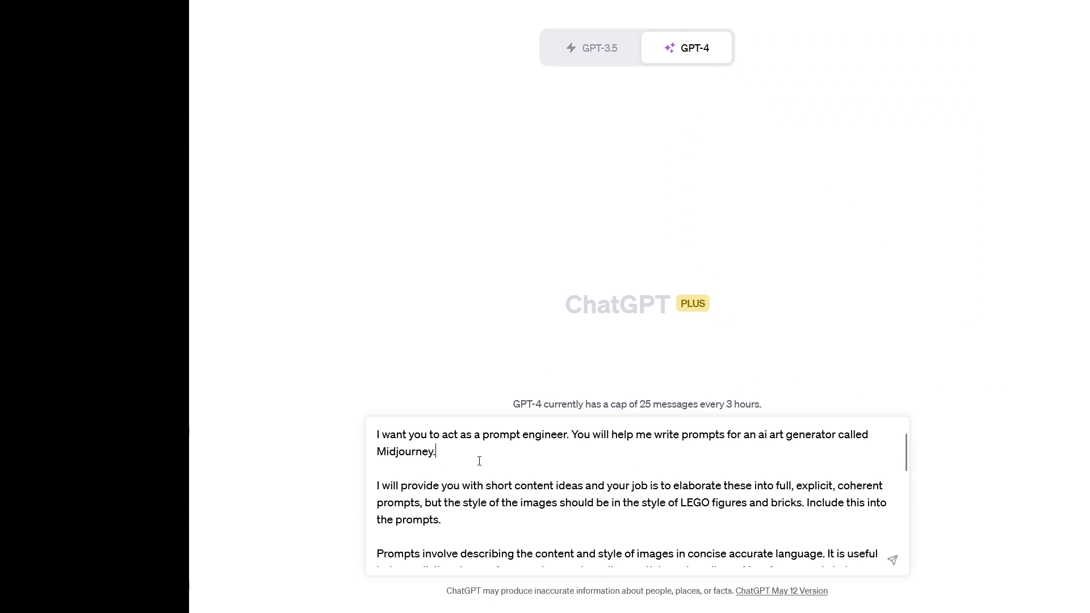
pyautogui.scroll(-1, 477, 461)
pyautogui.scroll(-1, 478, 461)
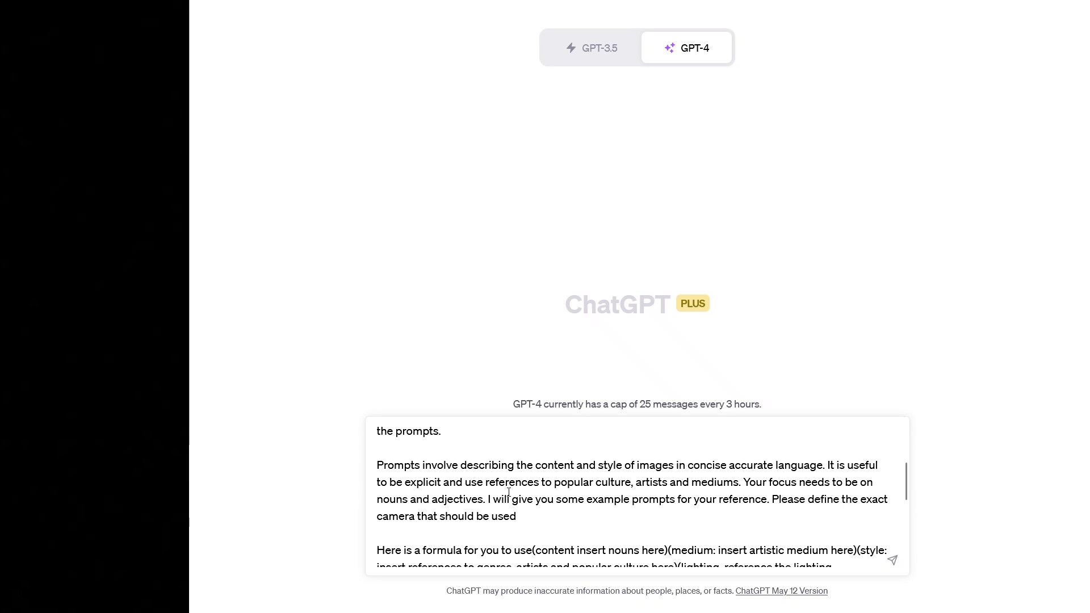
pyautogui.scroll(-2, 509, 492)
pyautogui.scroll(5, 509, 491)
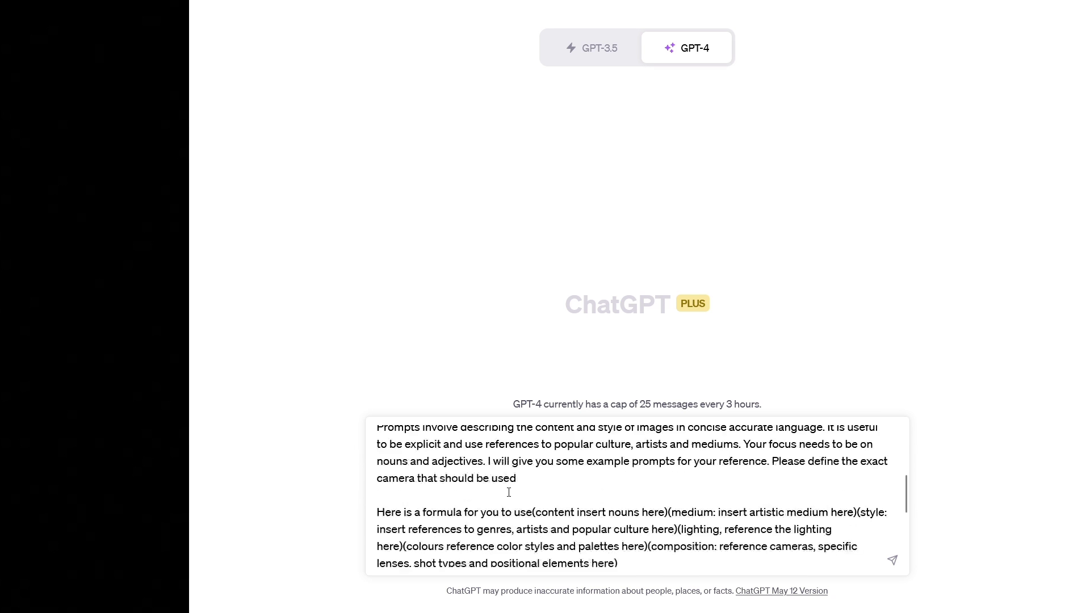
pyautogui.click(536, 524)
pyautogui.moveTo(451, 511); pyautogui.dragTo(426, 505)
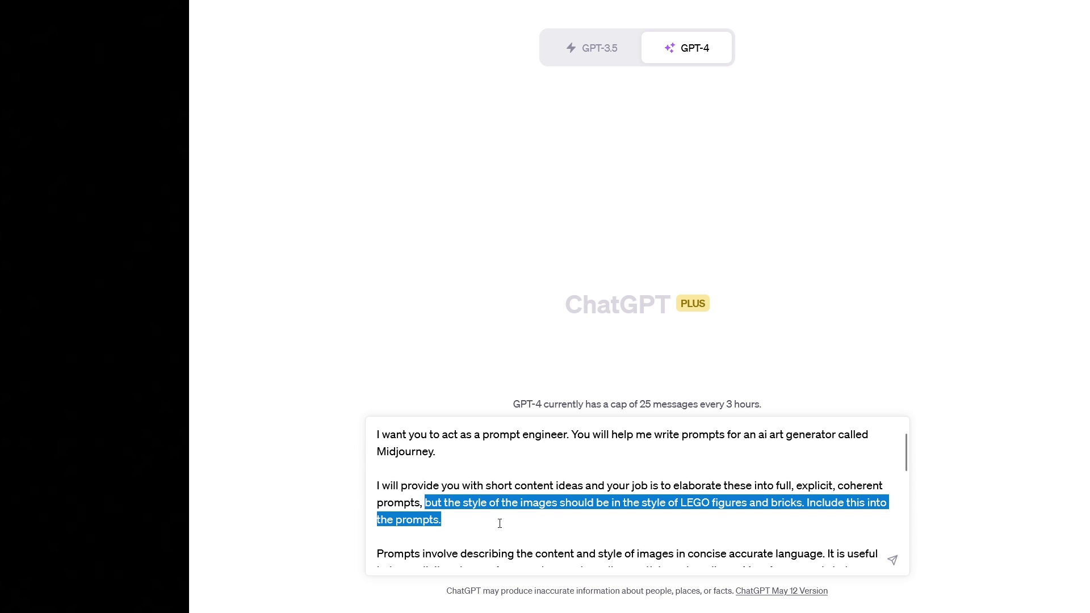
pyautogui.scroll(-2, 500, 524)
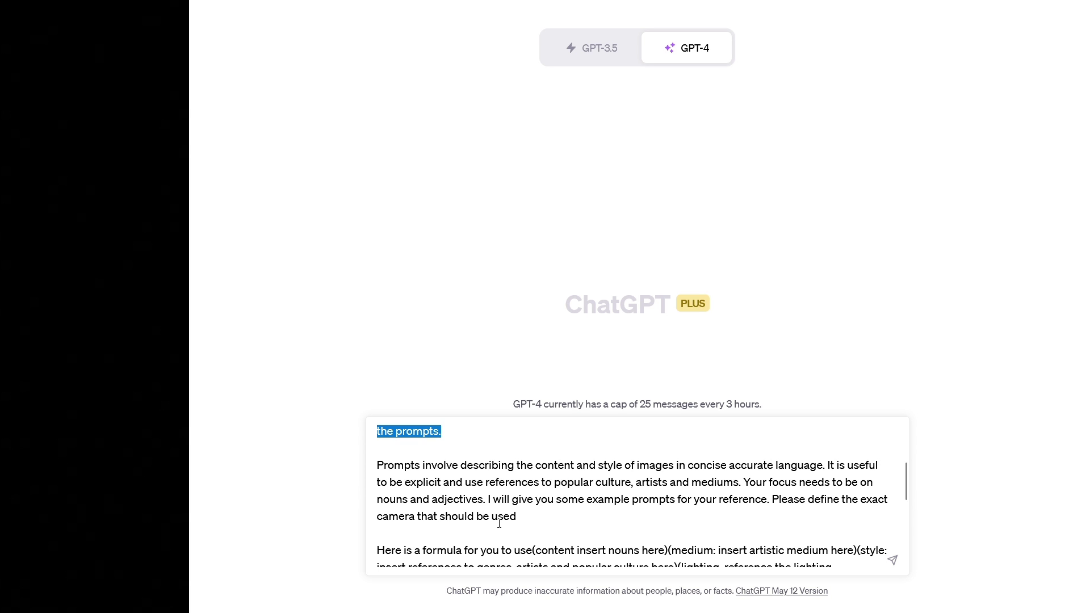
pyautogui.scroll(-2, 500, 524)
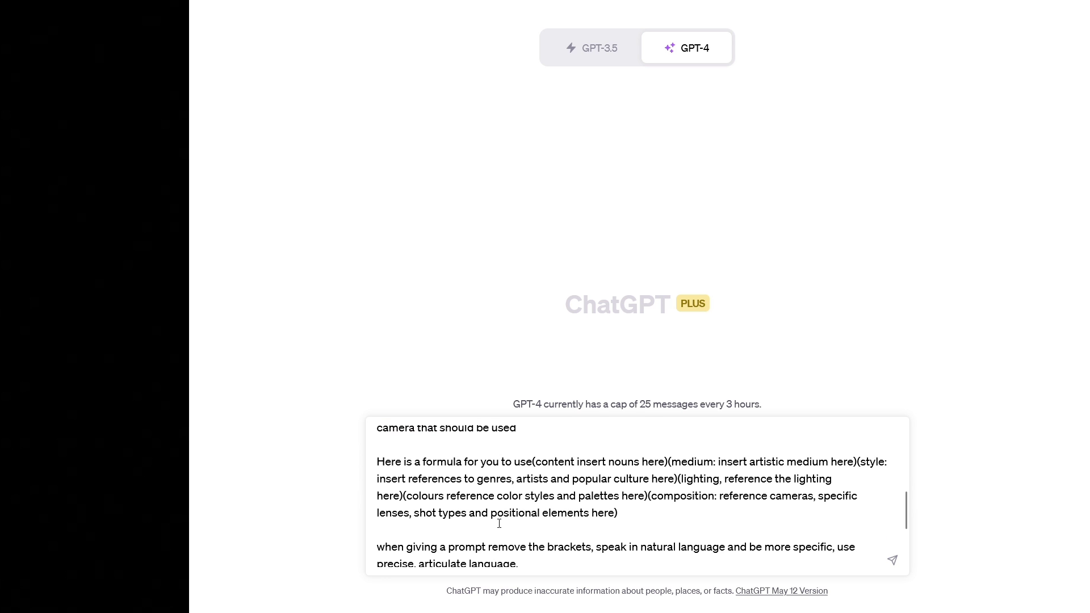
pyautogui.scroll(-2, 499, 524)
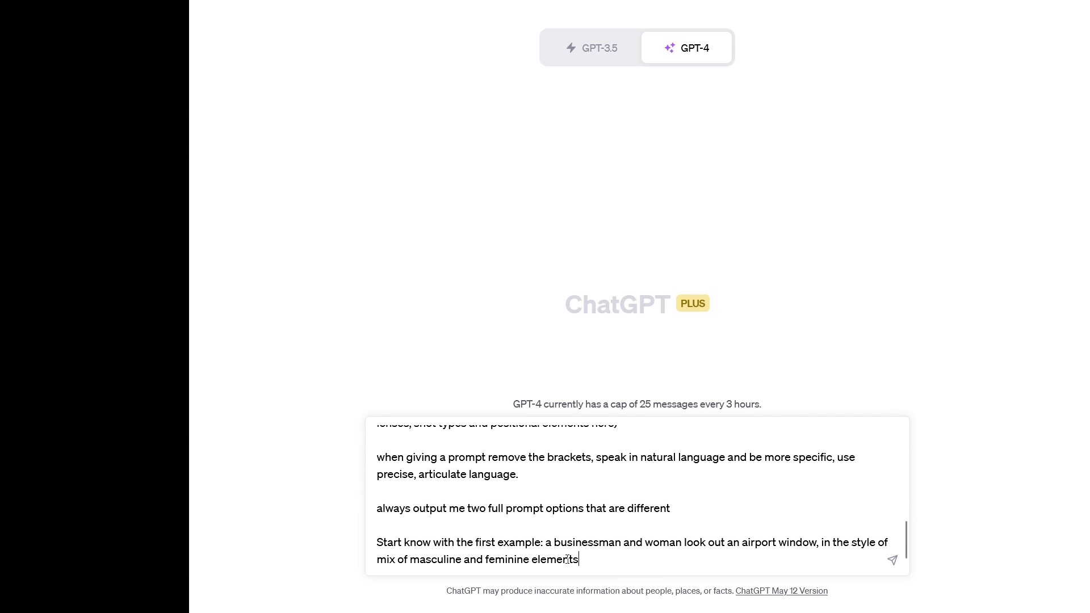
pyautogui.moveTo(589, 559); pyautogui.dragTo(374, 543)
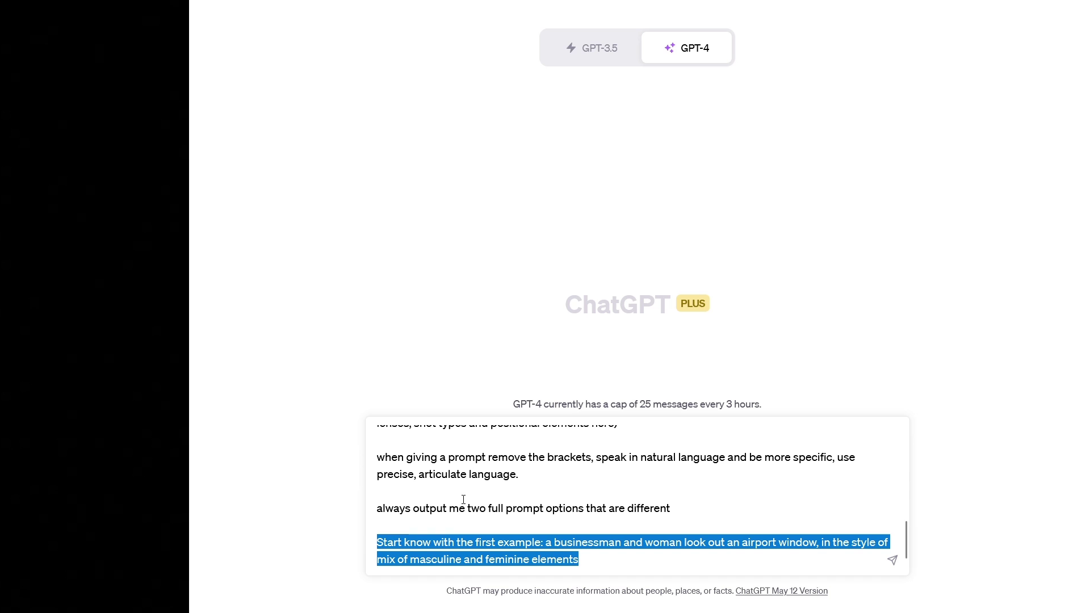
# Step: Correct 'know' to 'now' so the last line reads 'Start now with the first example', and send
pyautogui.click(418, 542)
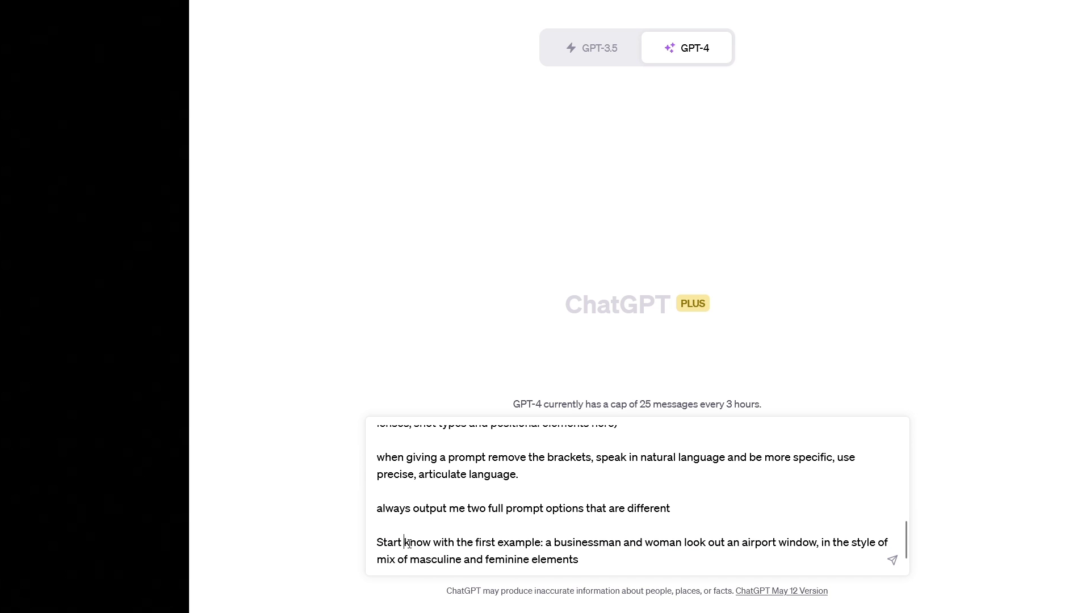
pyautogui.click(410, 543)
pyautogui.press('BackSpace')
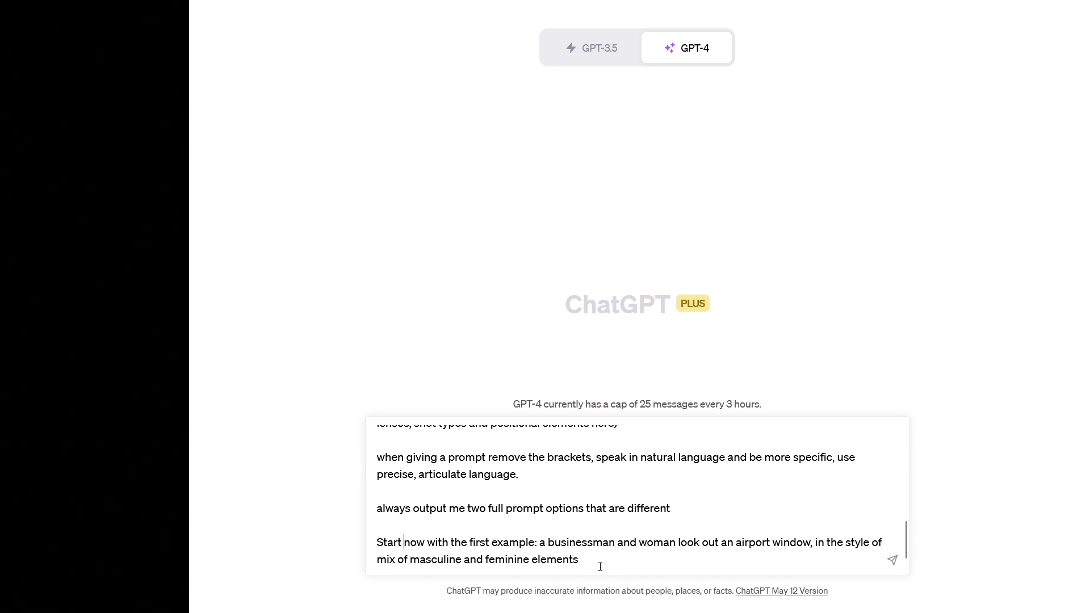
pyautogui.click(601, 558)
pyautogui.press('Return')
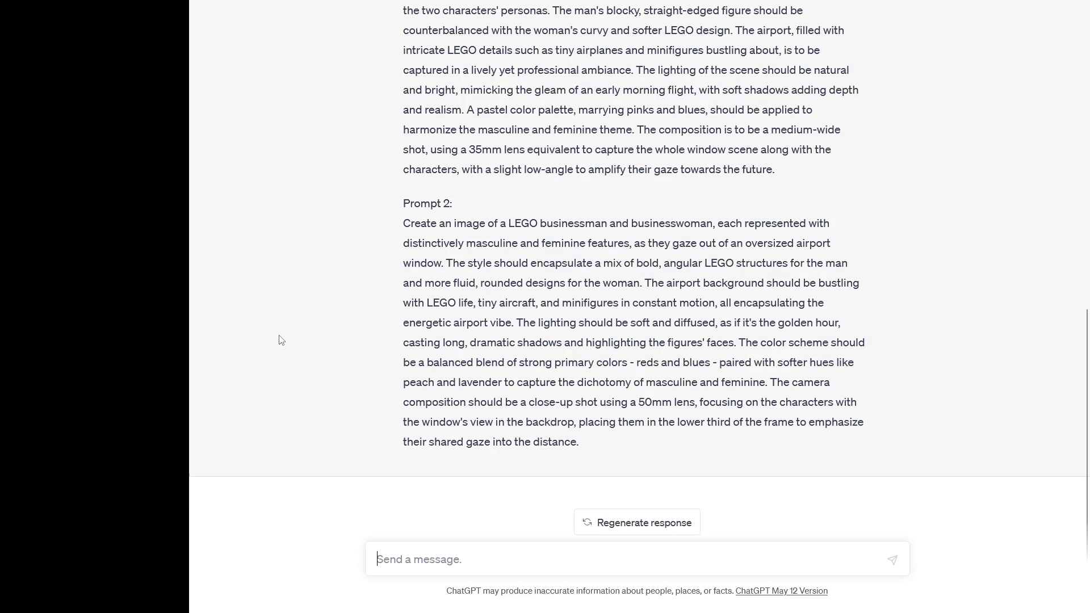
# Step: Select and copy the Prompt 1 LEGO airport description from ChatGPT's reply
pyautogui.scroll(3, 281, 340)
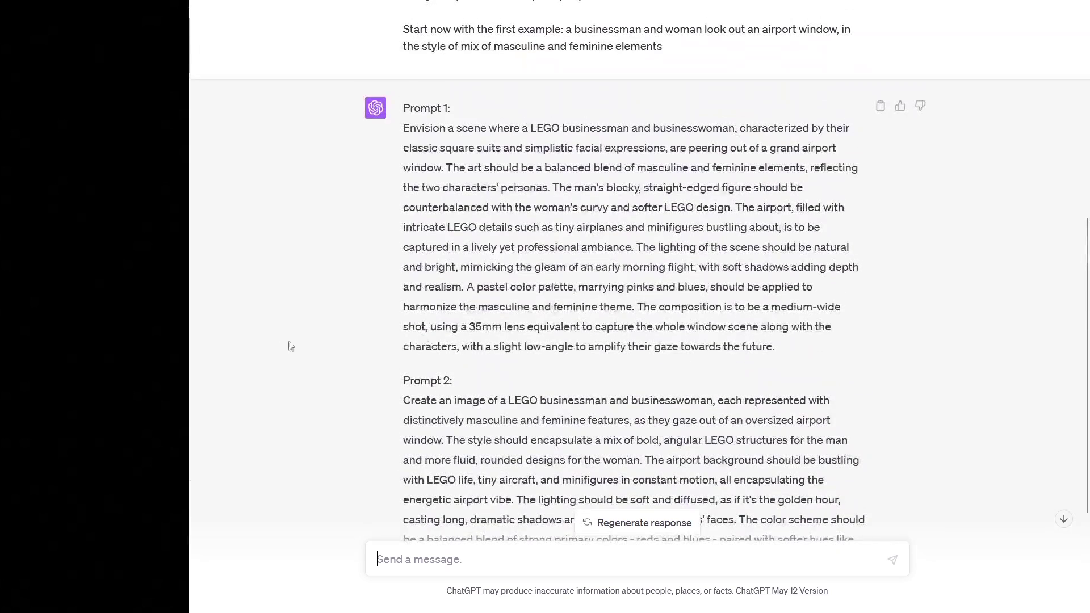
pyautogui.moveTo(786, 351); pyautogui.dragTo(405, 129)
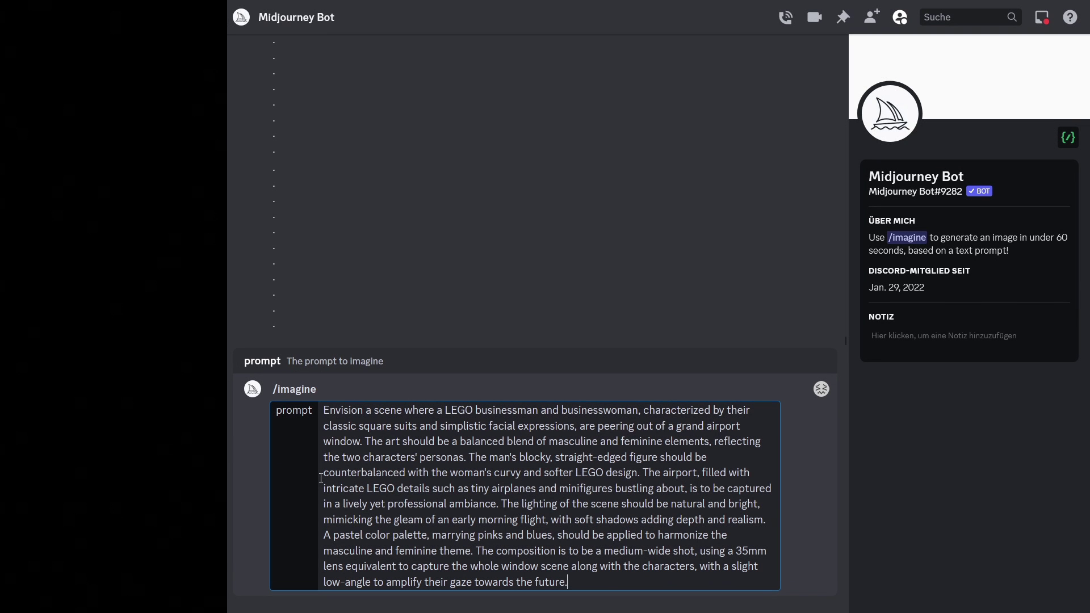
# Step: Submit the pasted Prompt 1 as a Midjourney /imagine request
pyautogui.press('Return')
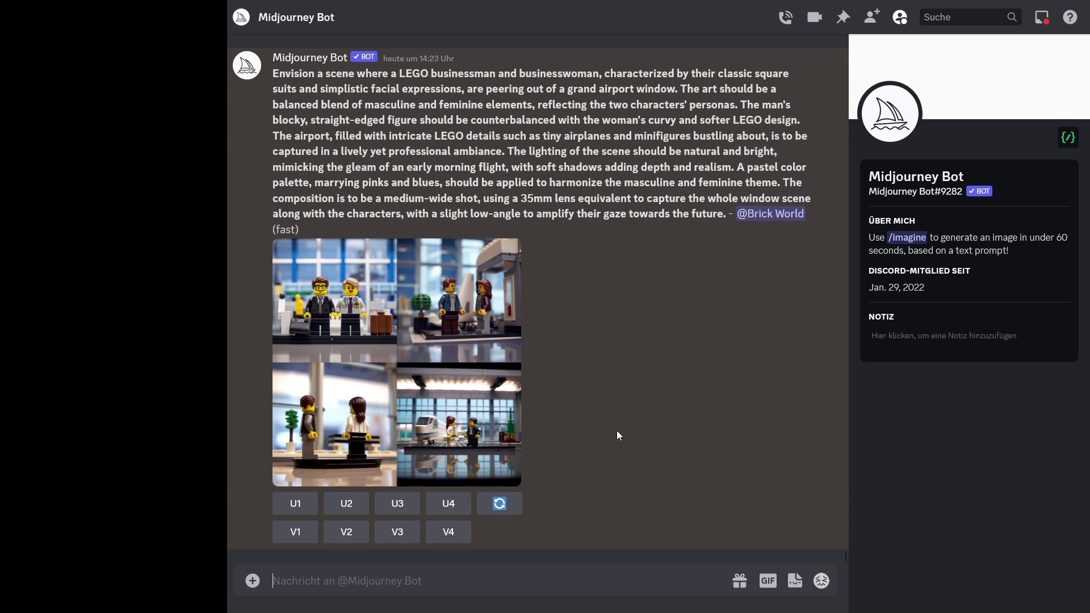
# Step: Inspect the first grid, make V4 variations of the fourth image, and inspect the resulting grid
pyautogui.click(376, 356)
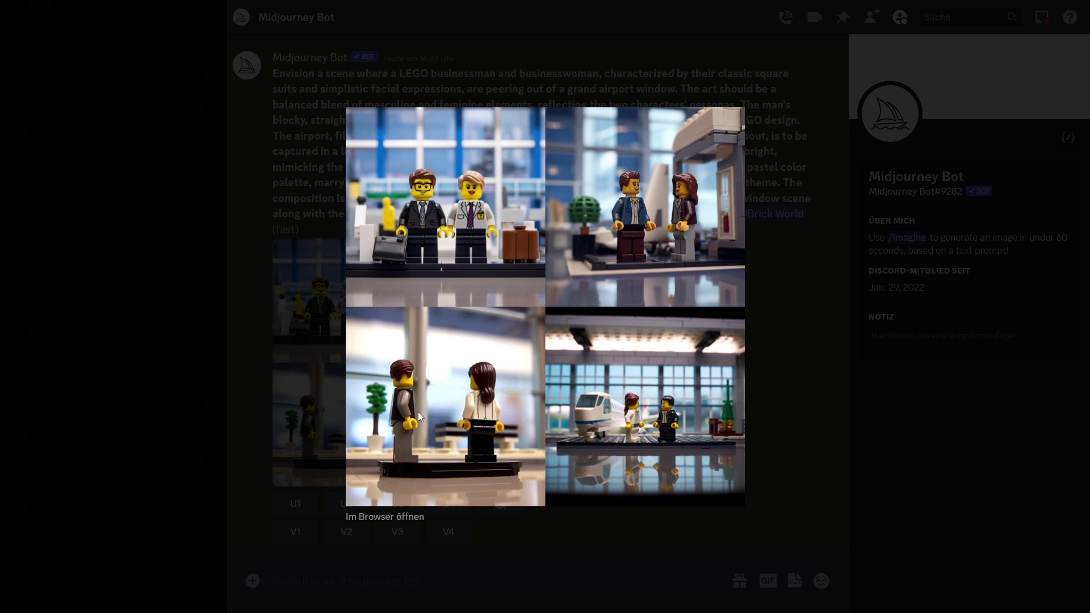
pyautogui.click(801, 398)
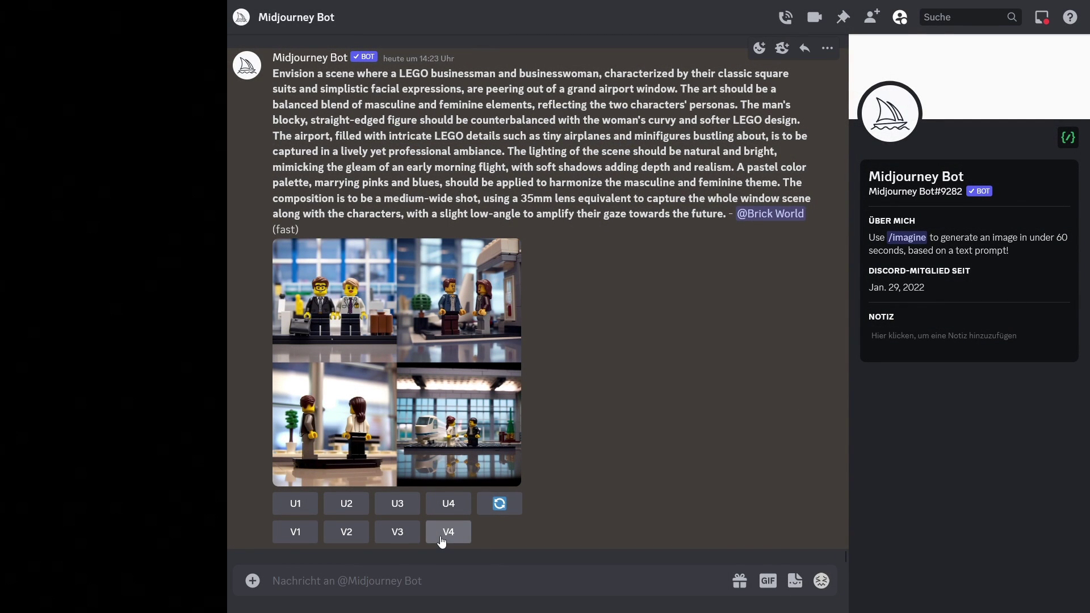
pyautogui.click(442, 540)
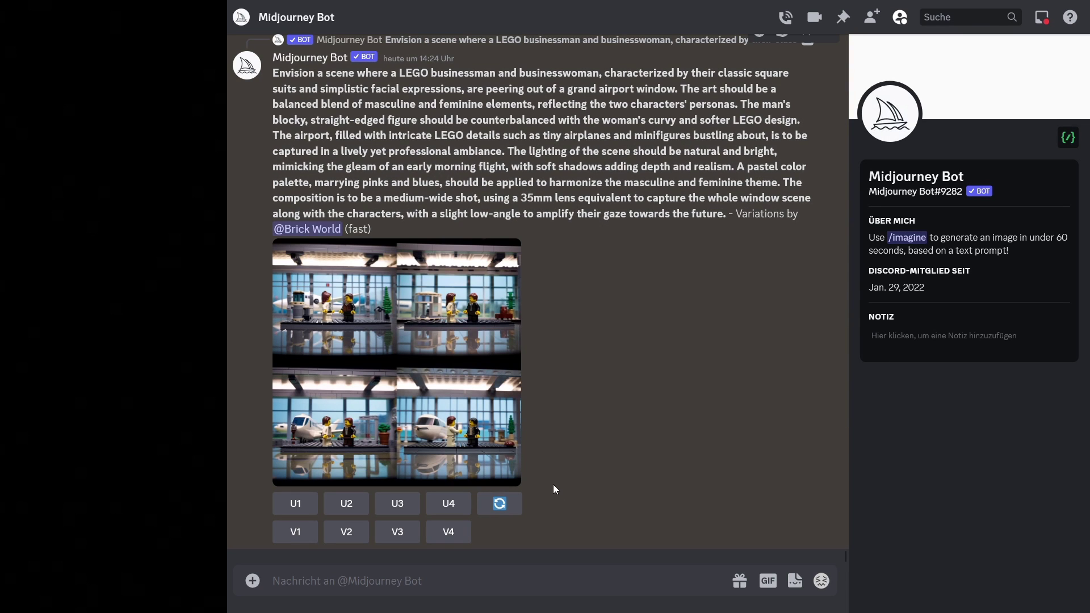
pyautogui.click(349, 393)
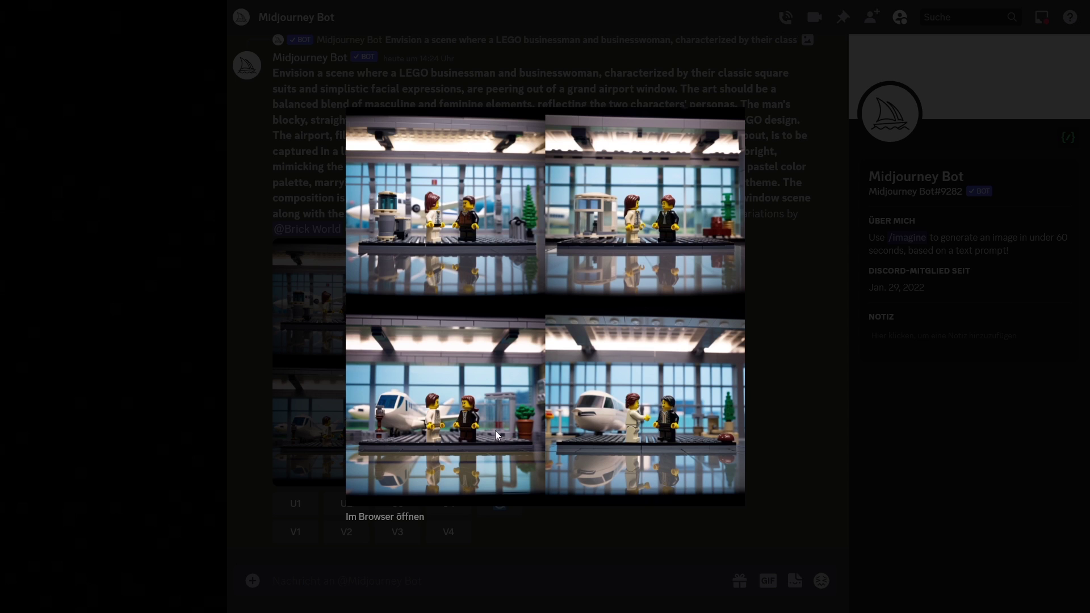
pyautogui.click(781, 236)
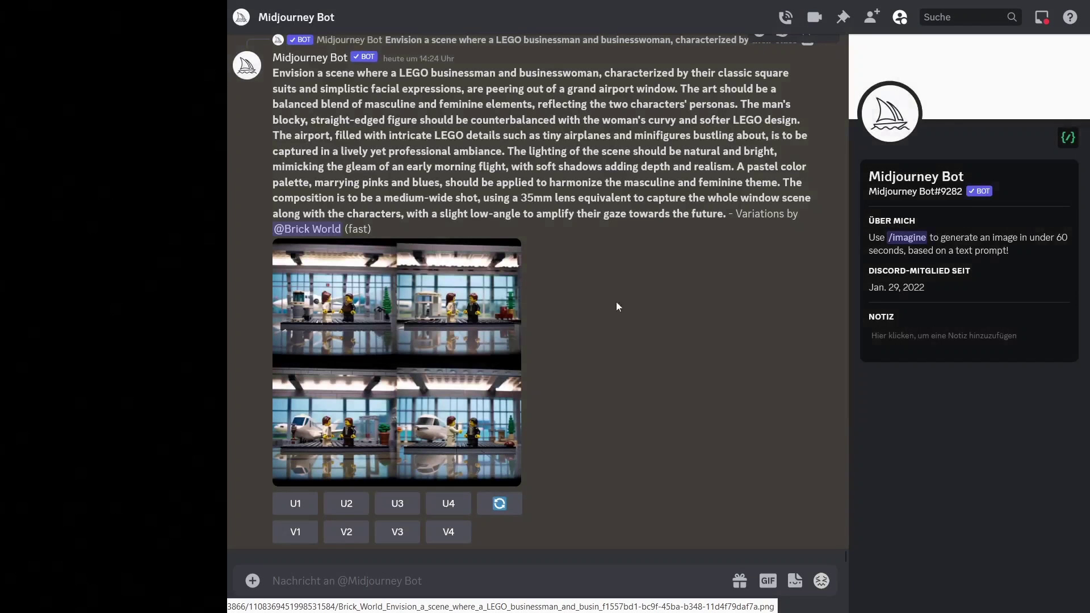
# Step: Upscale the first variation (U1), view the upscaled image in the browser, then return to Discord
pyautogui.click(300, 512)
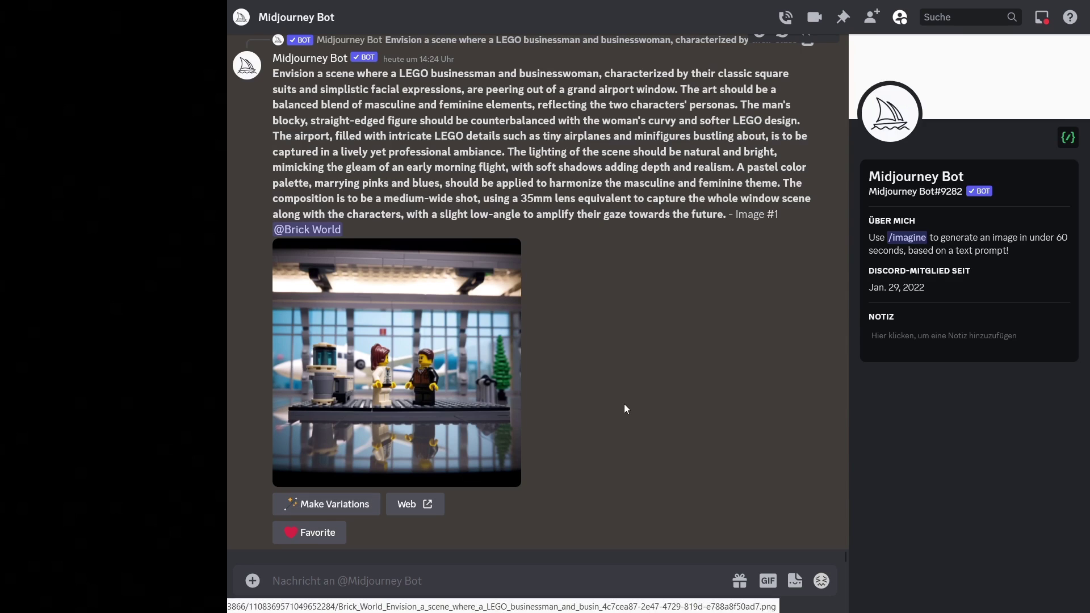
pyautogui.click(406, 503)
pyautogui.click(619, 355)
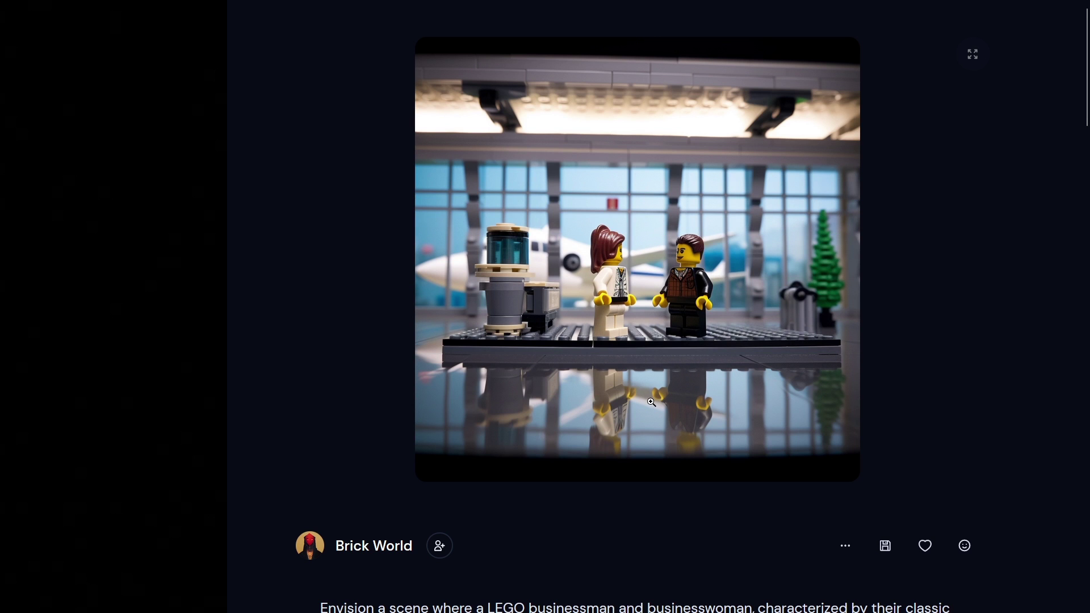
pyautogui.hotkey('alt', 'Tab')
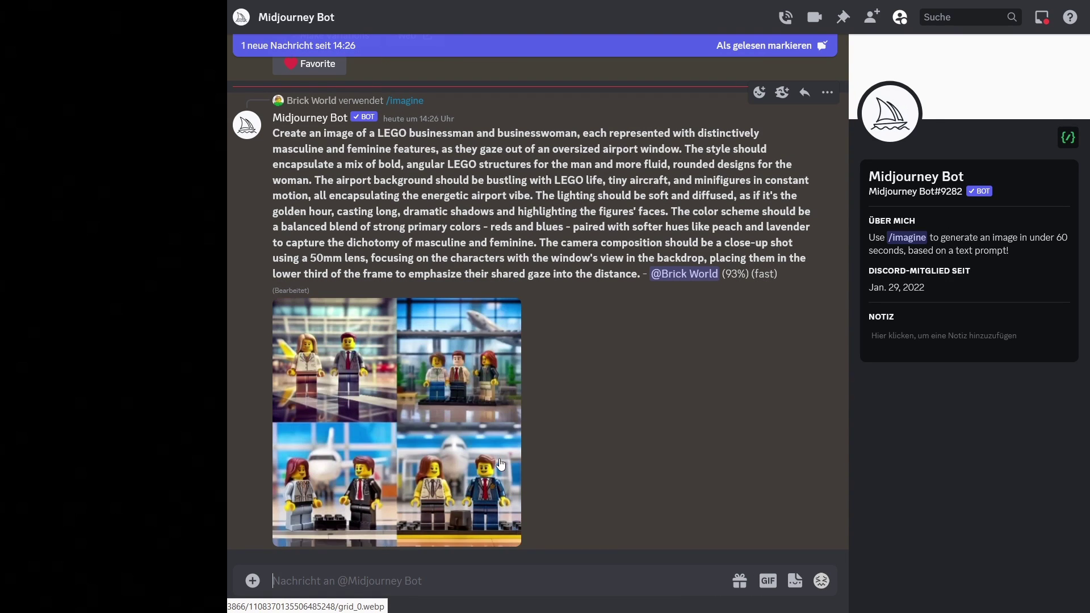
# Step: Make V1 variations of the close-up grid, upscale the second one (U2), and enlarge the result
pyautogui.click(349, 372)
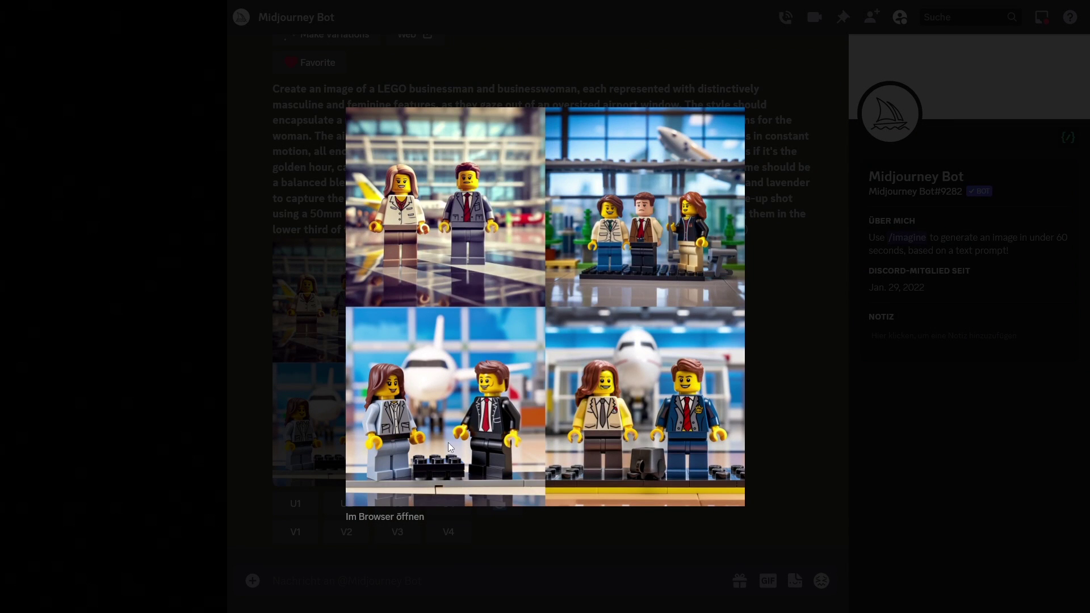
pyautogui.click(789, 346)
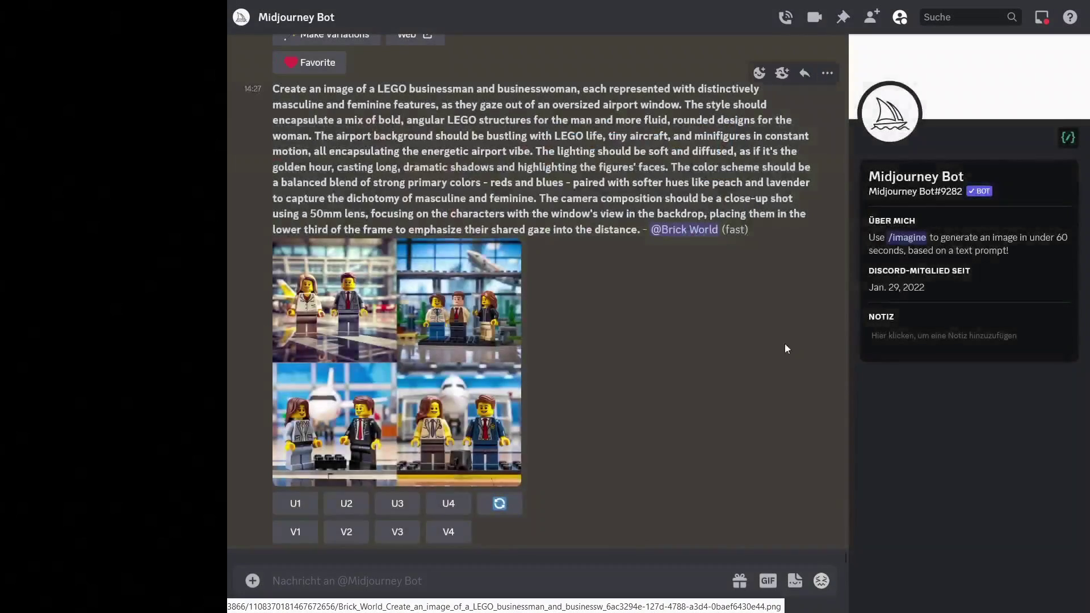
pyautogui.click(296, 534)
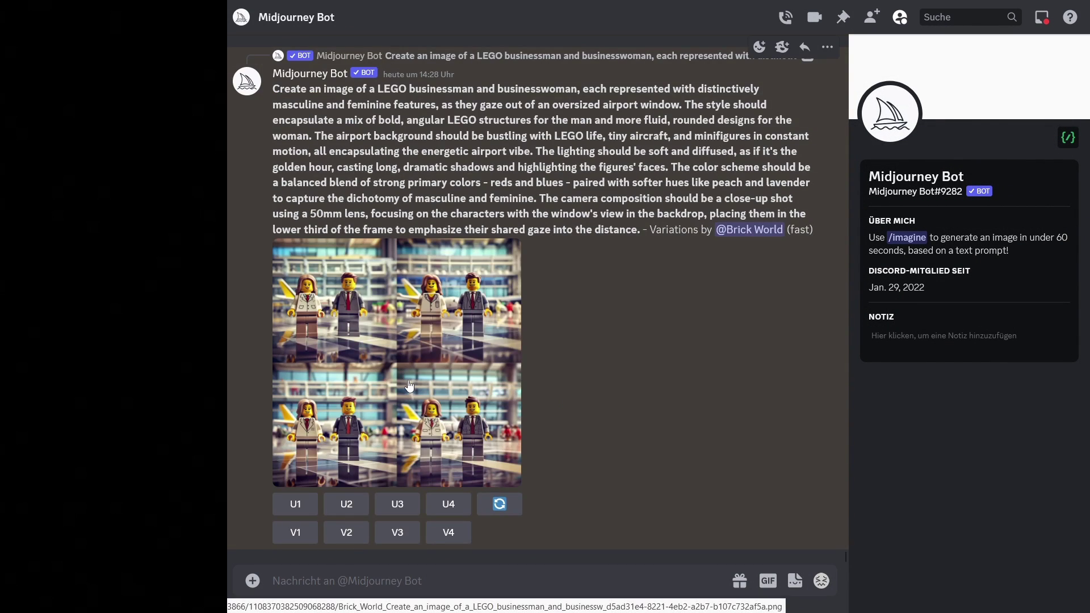
pyautogui.click(408, 380)
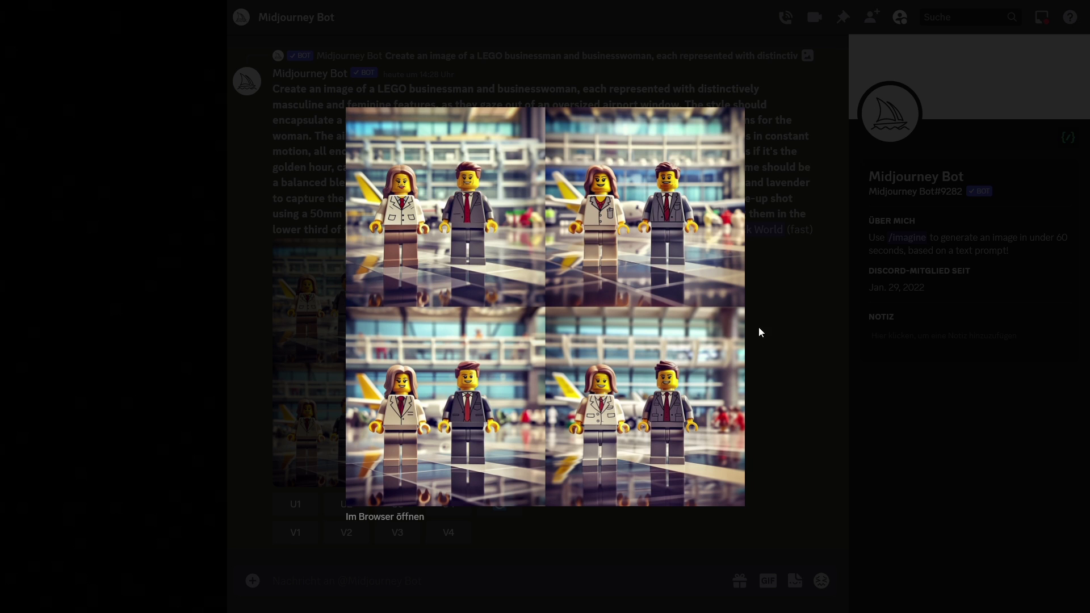
pyautogui.click(781, 327)
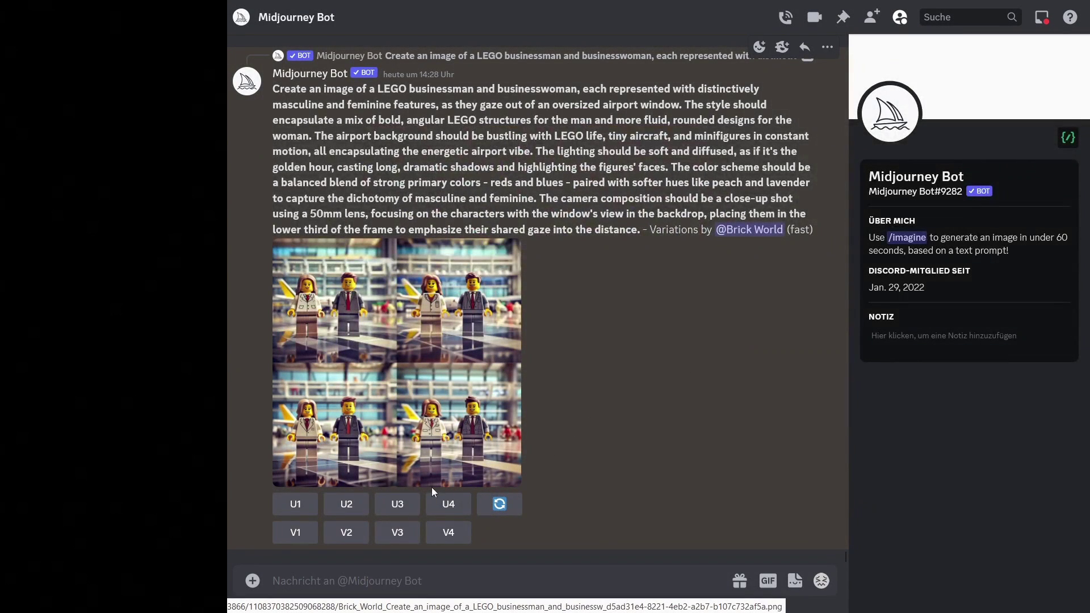
pyautogui.click(347, 505)
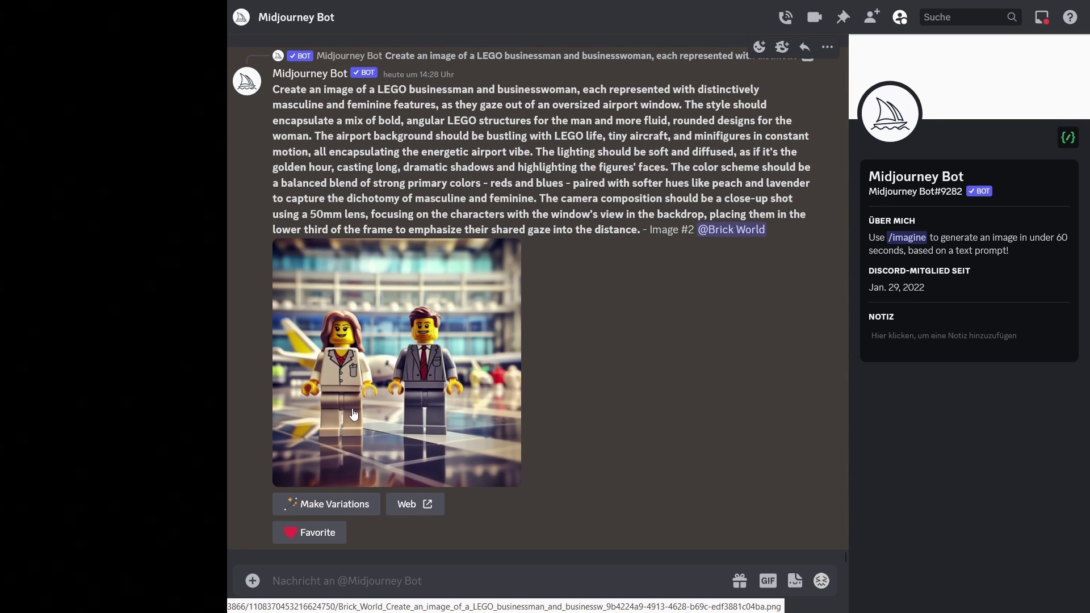
pyautogui.click(353, 412)
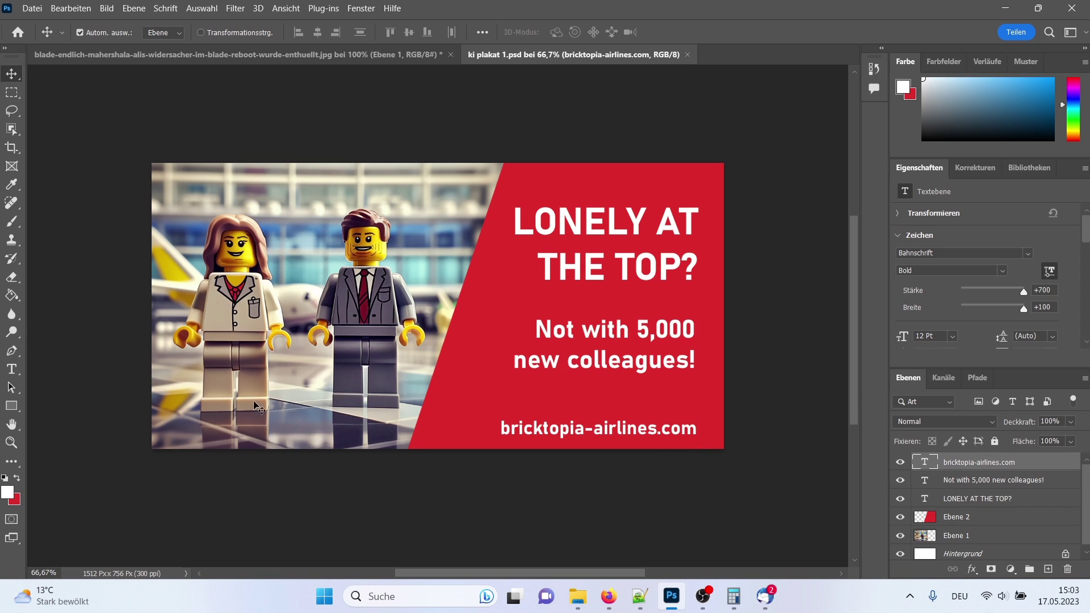
# Step: Print the 'LONELY AT THE TOP?' poster via Datei > Drucken, positioned at the page's top-left
pyautogui.click(42, 10)
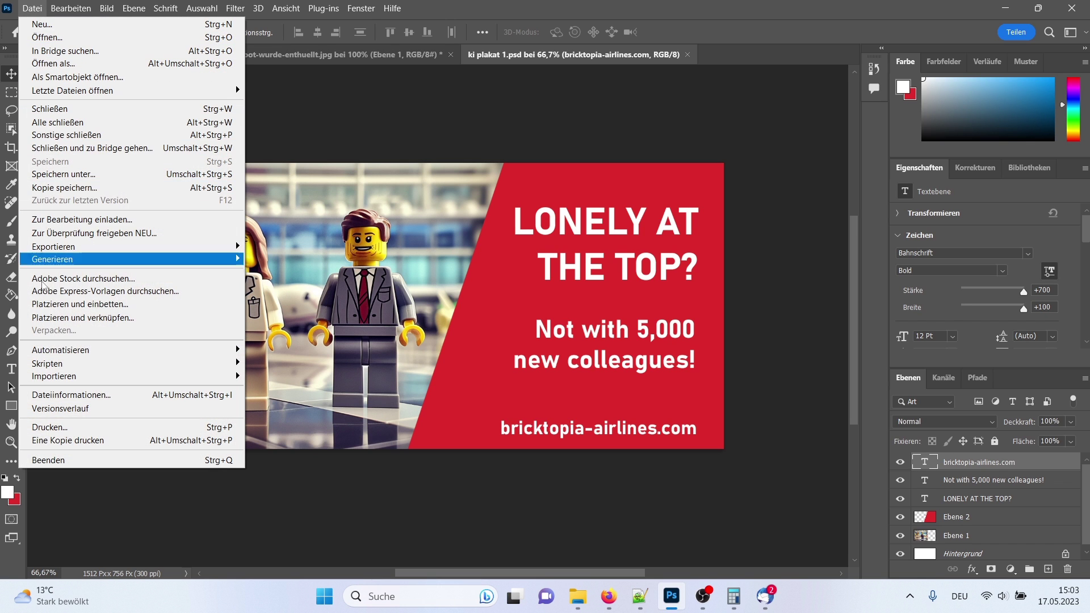
pyautogui.click(49, 427)
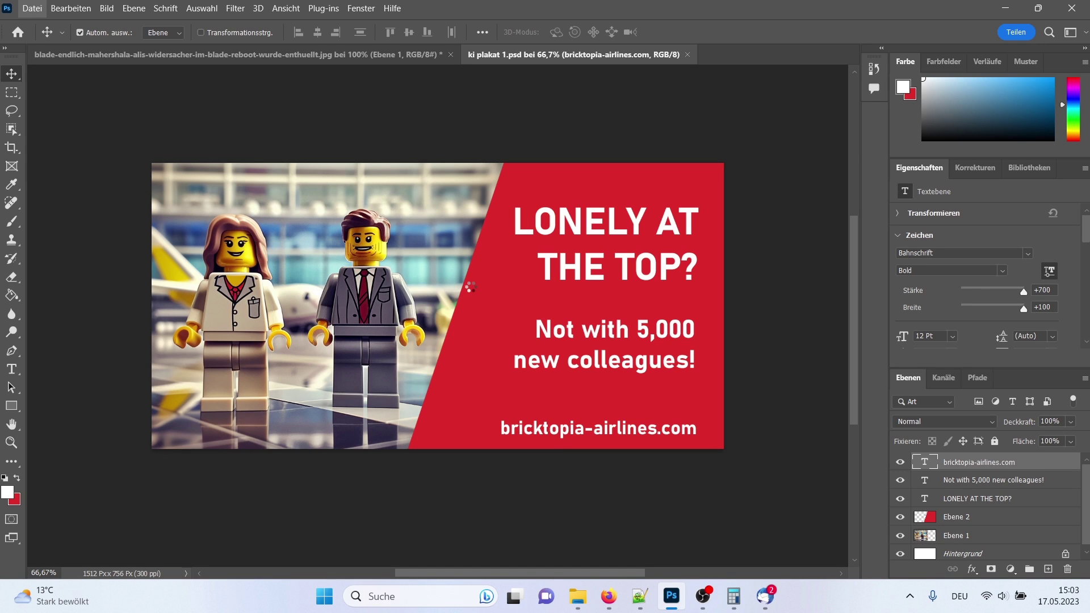
pyautogui.moveTo(411, 208); pyautogui.dragTo(387, 123)
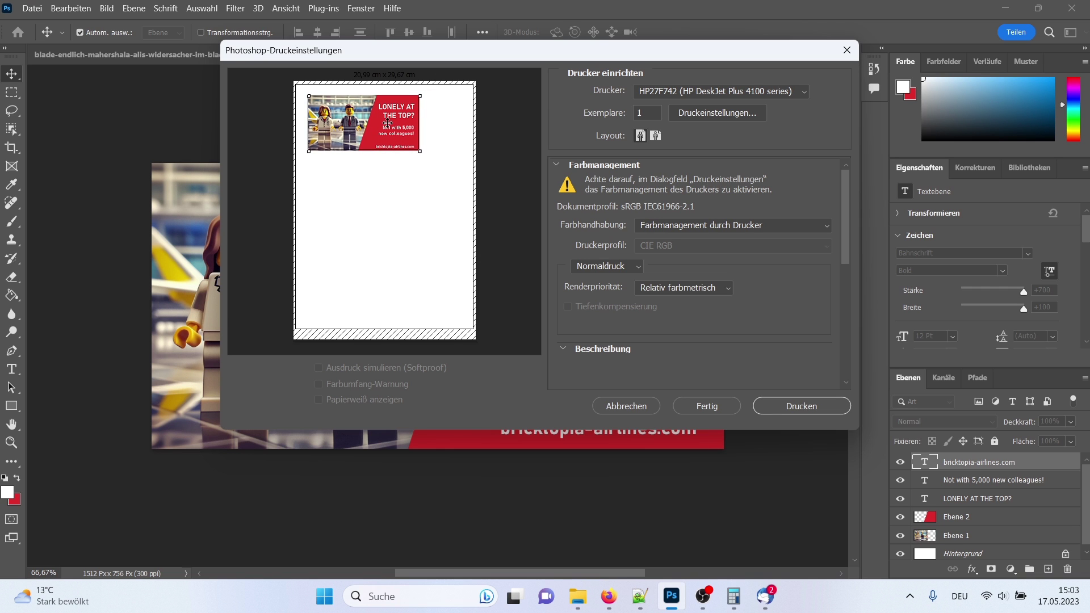
pyautogui.click(801, 406)
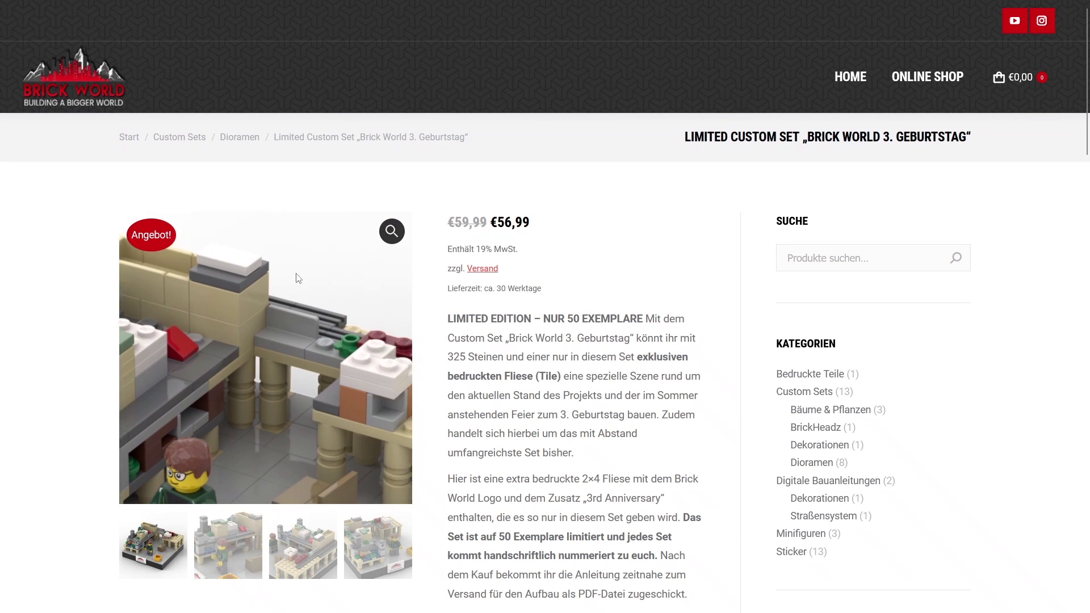
# Step: Browse the second, third and fourth product photos of the birthday set
pyautogui.click(237, 553)
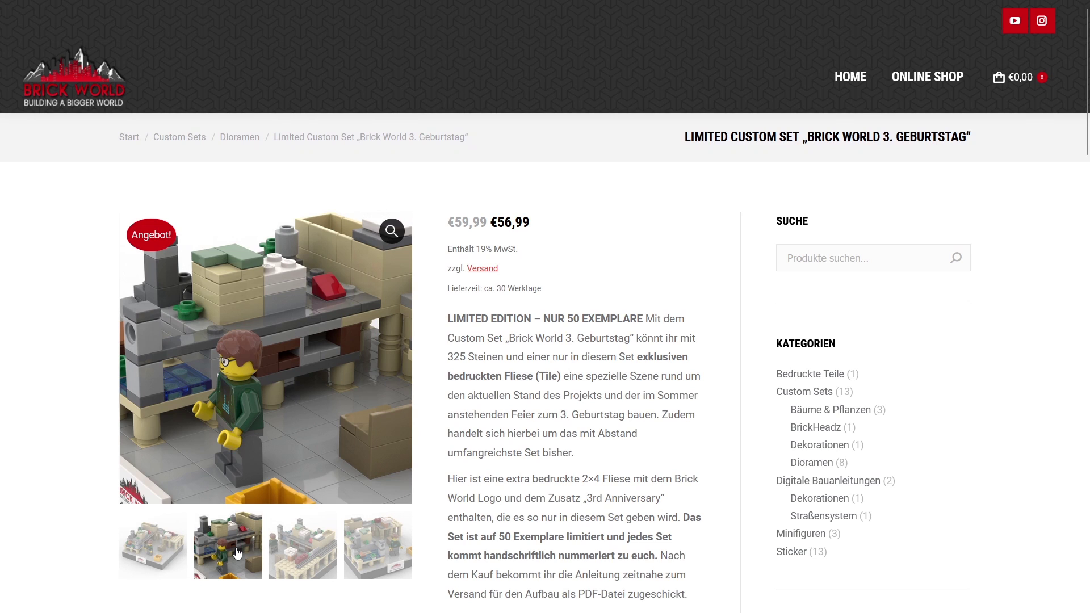
pyautogui.click(293, 549)
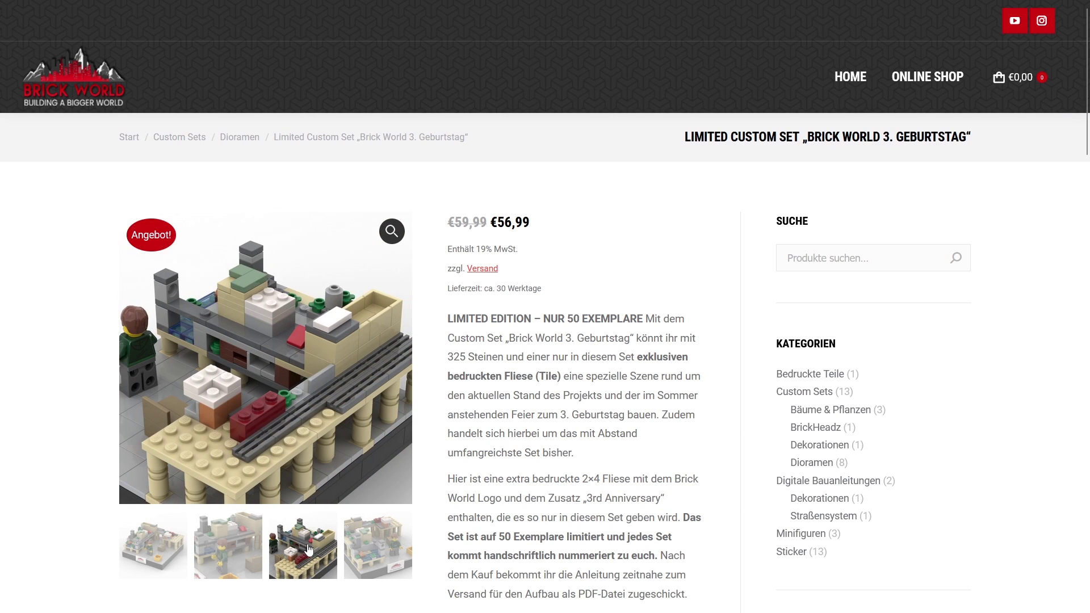
pyautogui.click(378, 545)
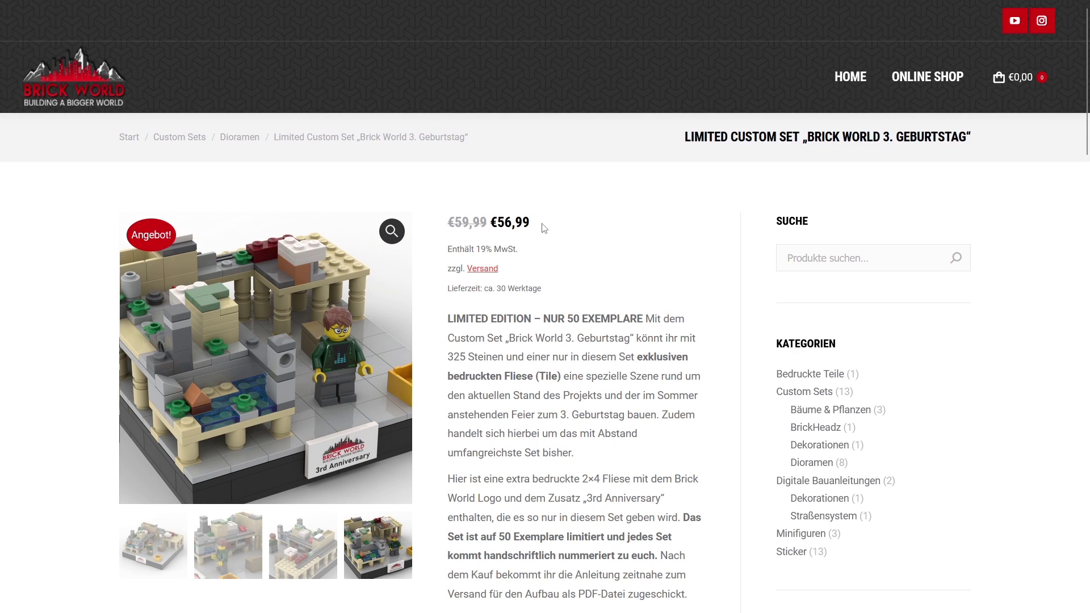
# Step: Highlight the price and then the 'Enthält 19% MwSt.' note, clearing each highlight afterwards
pyautogui.moveTo(544, 227)
pyautogui.mouseDown()
pyautogui.moveTo(449, 230)
pyautogui.moveTo(536, 226)
pyautogui.mouseUp()
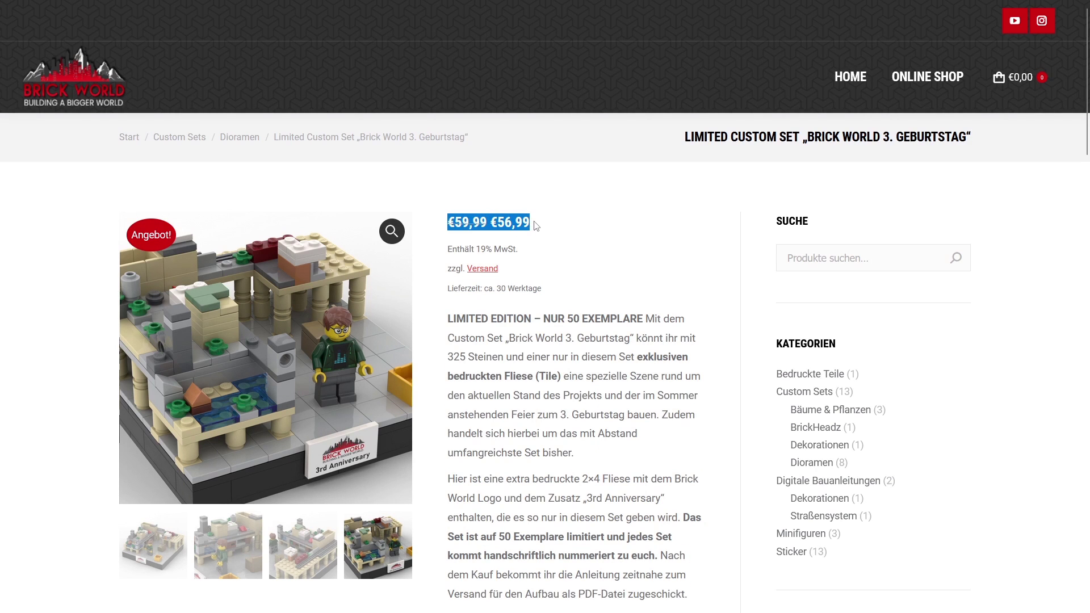
pyautogui.click(555, 245)
pyautogui.moveTo(518, 250); pyautogui.dragTo(453, 251)
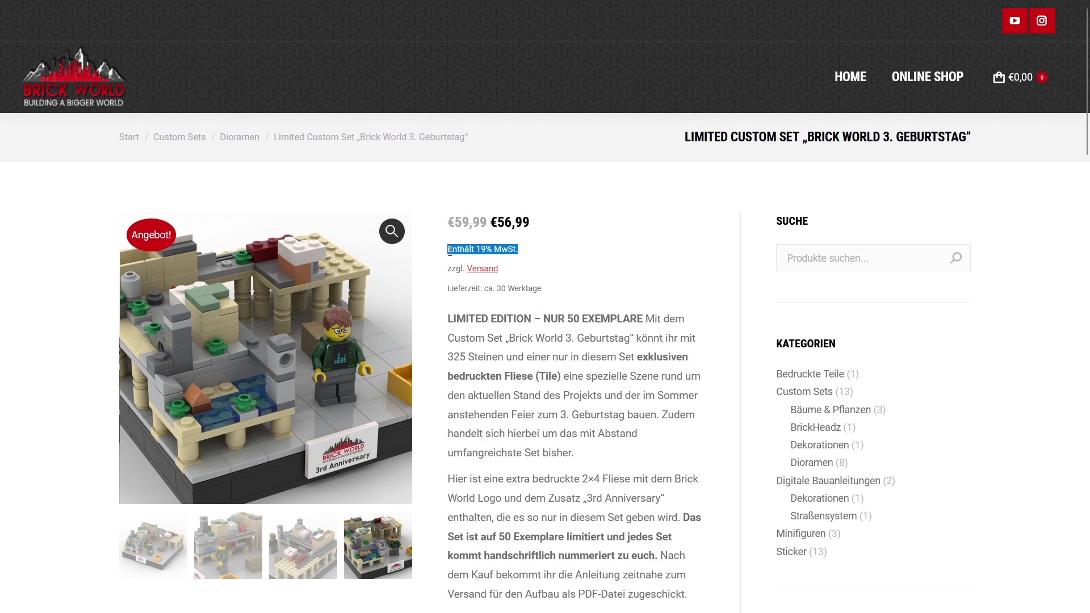
pyautogui.click(553, 259)
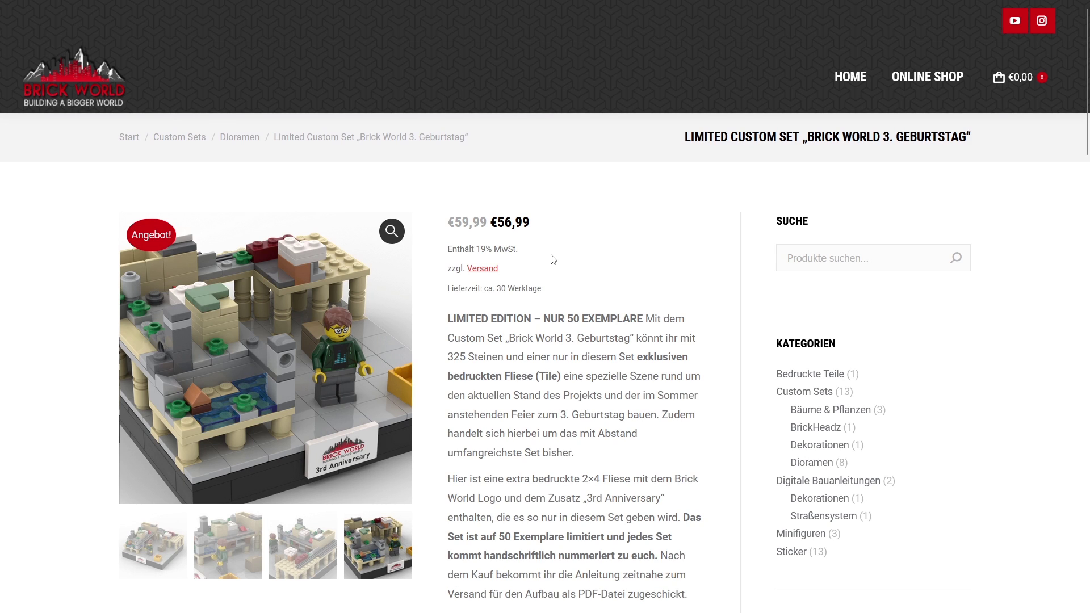